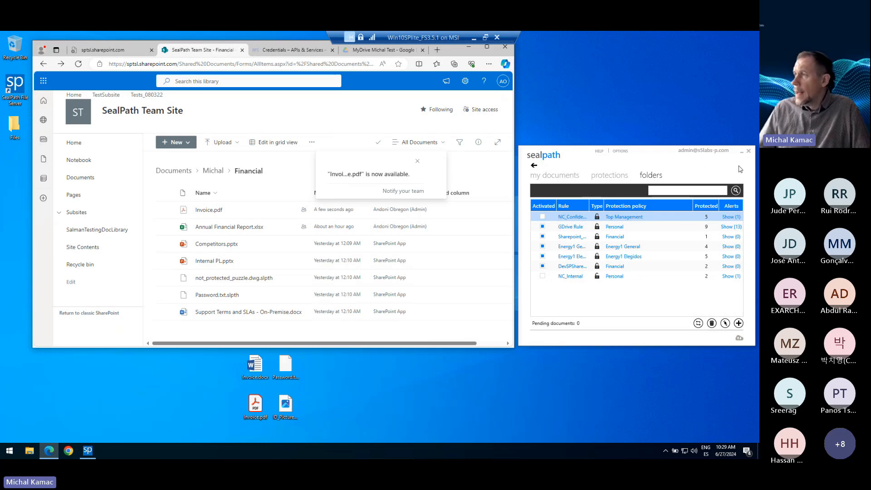
# - Examine the SharePoint server account's connection, credentials and behaviour settings in the SealPath cloud storage options
pyautogui.click(652, 152)
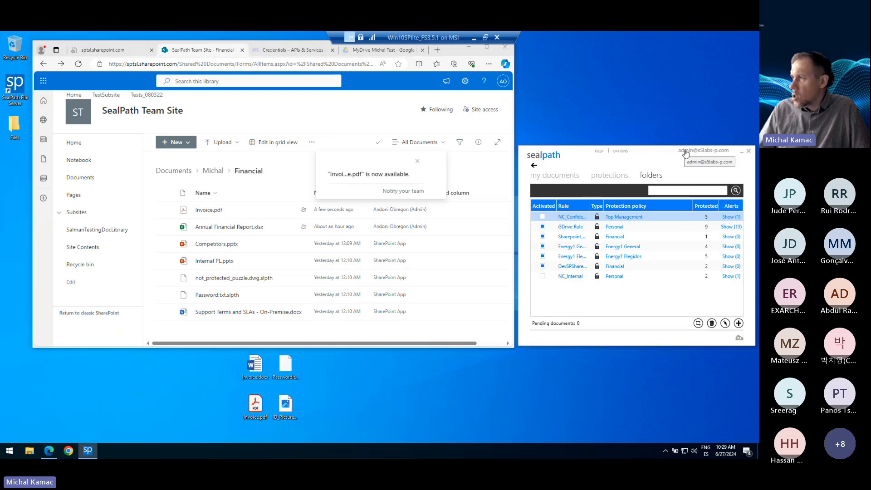
pyautogui.click(621, 151)
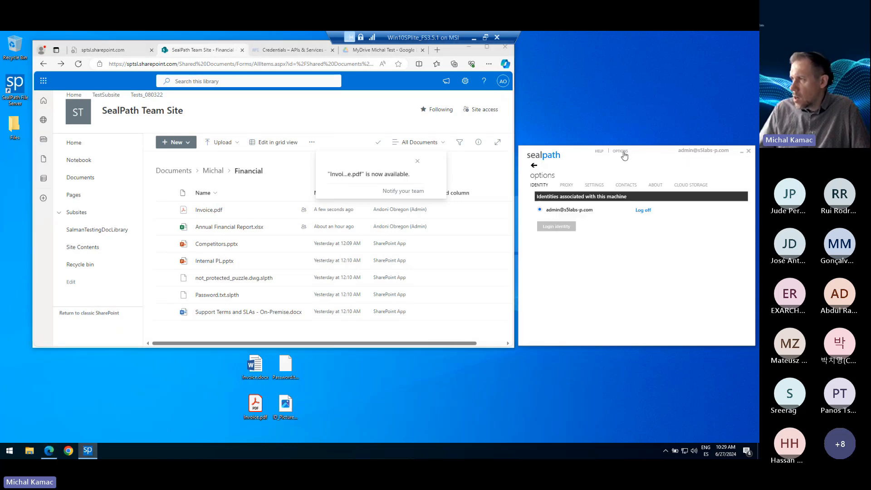
pyautogui.click(685, 186)
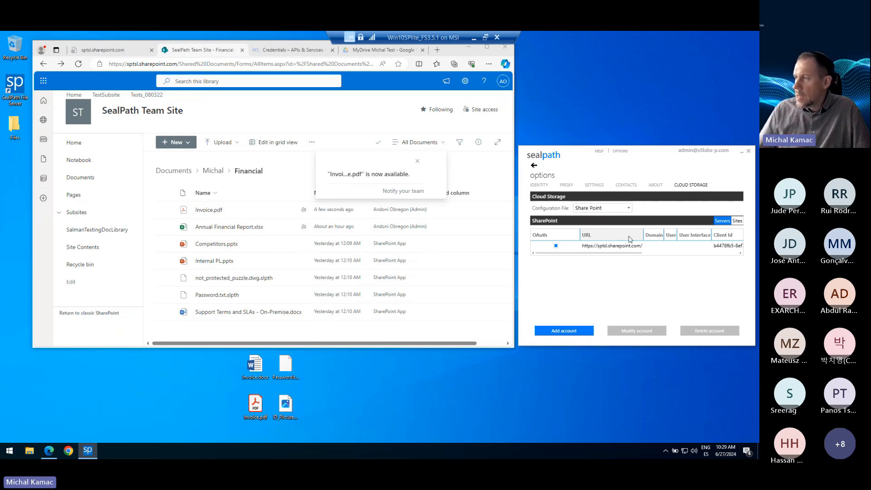
pyautogui.click(617, 250)
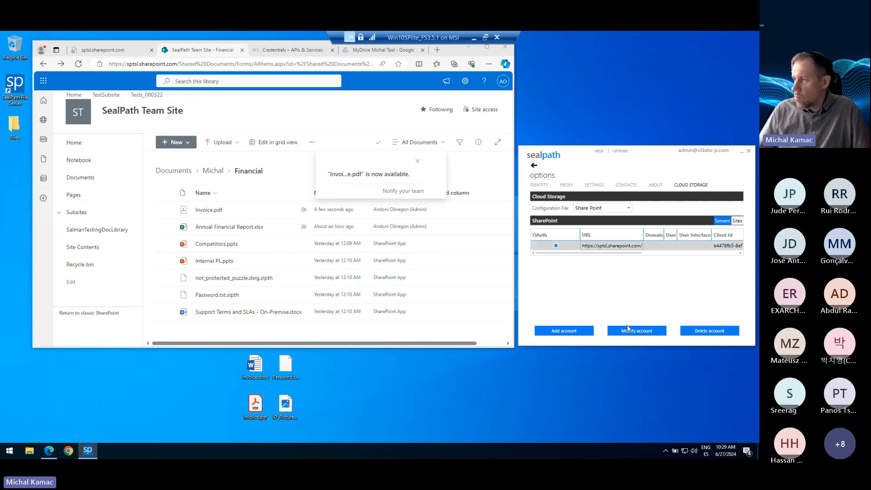
pyautogui.click(628, 330)
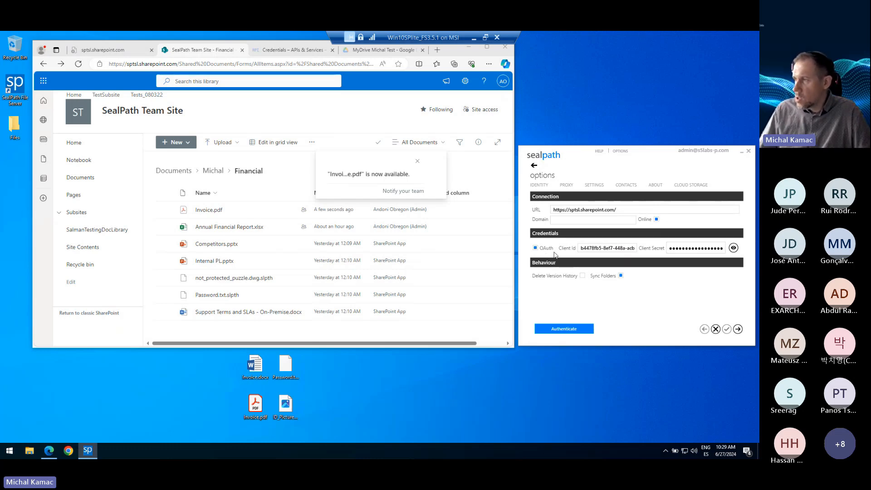
pyautogui.click(738, 330)
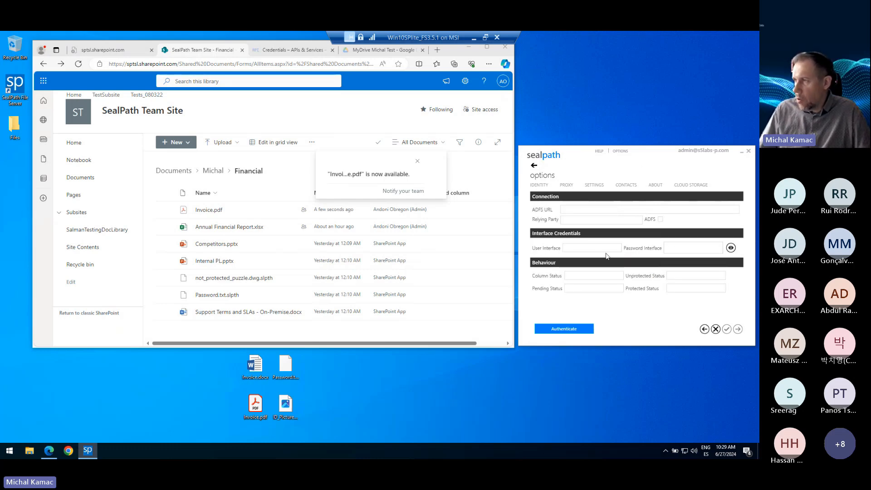
pyautogui.click(540, 156)
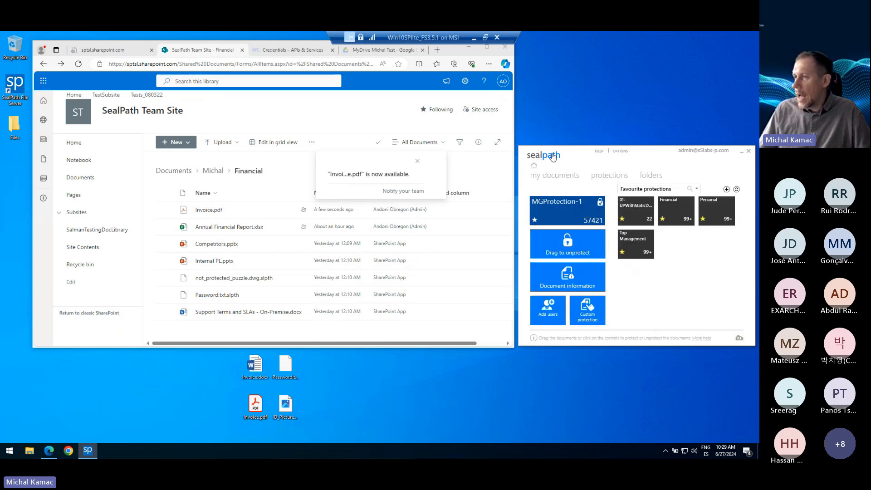
# - Open the Sharepoint_Financial folder rule and review its rule type choices and folder type
pyautogui.click(652, 178)
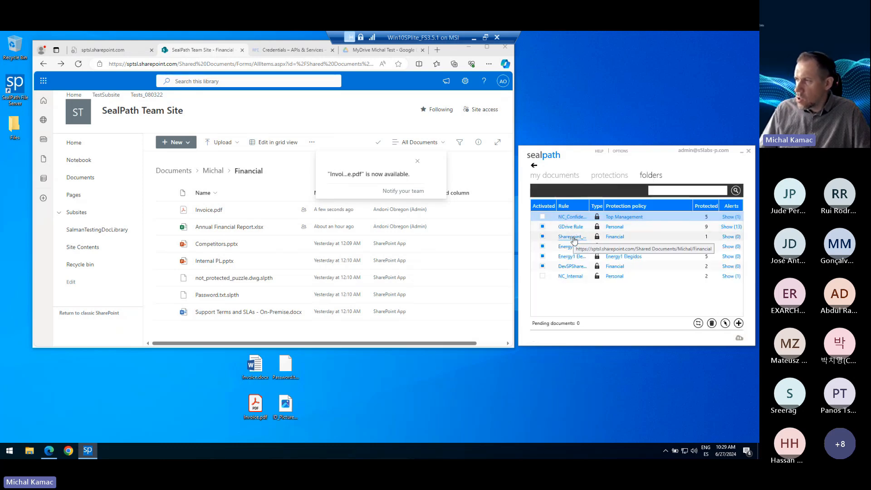
pyautogui.doubleClick(573, 237)
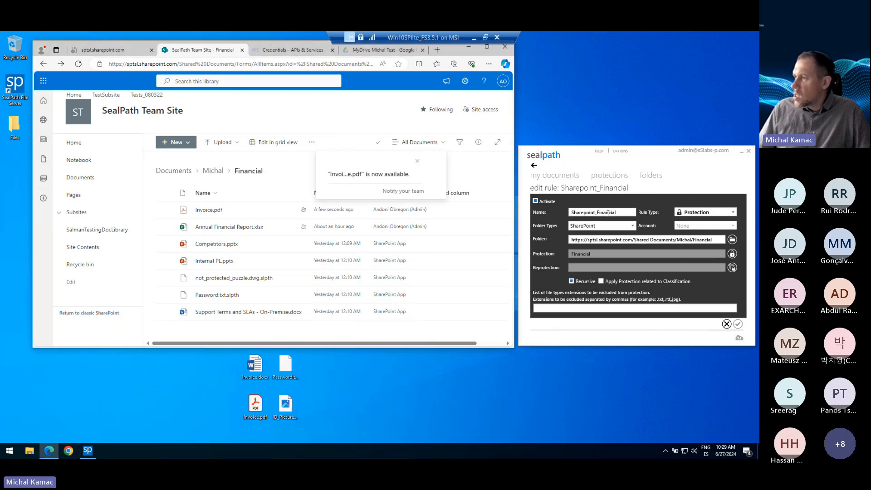
pyautogui.click(714, 213)
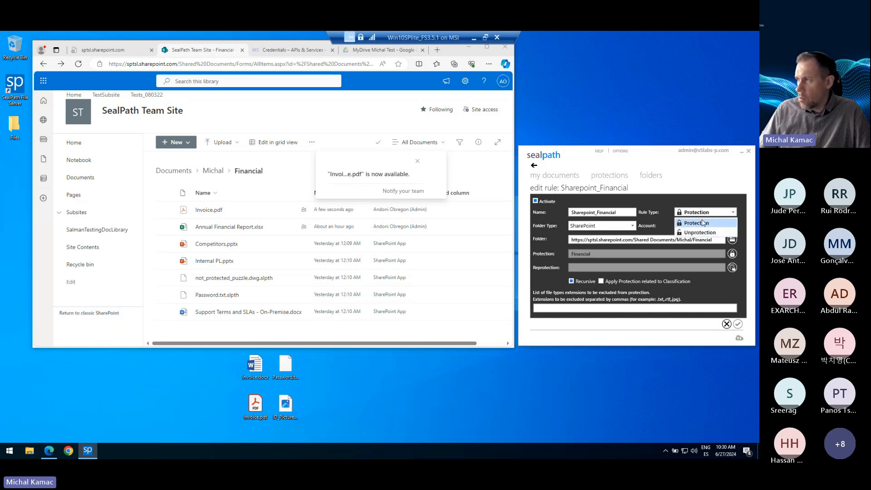
pyautogui.click(711, 188)
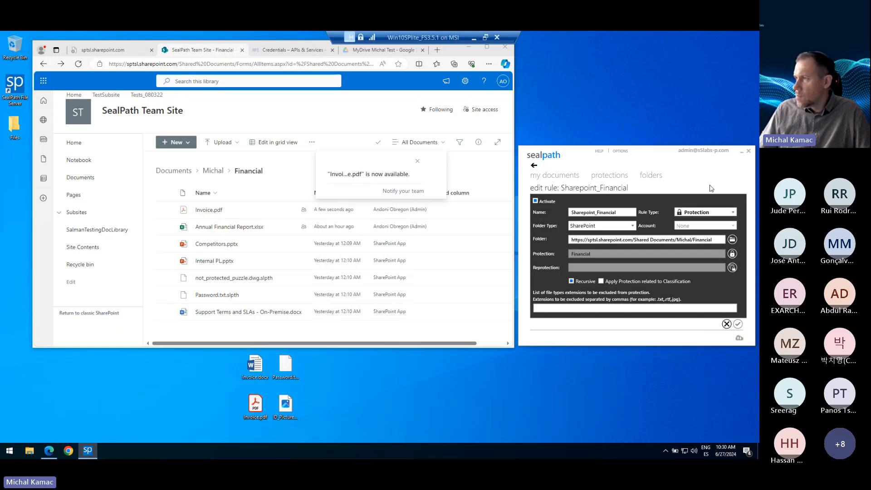
pyautogui.click(597, 227)
pyautogui.click(598, 227)
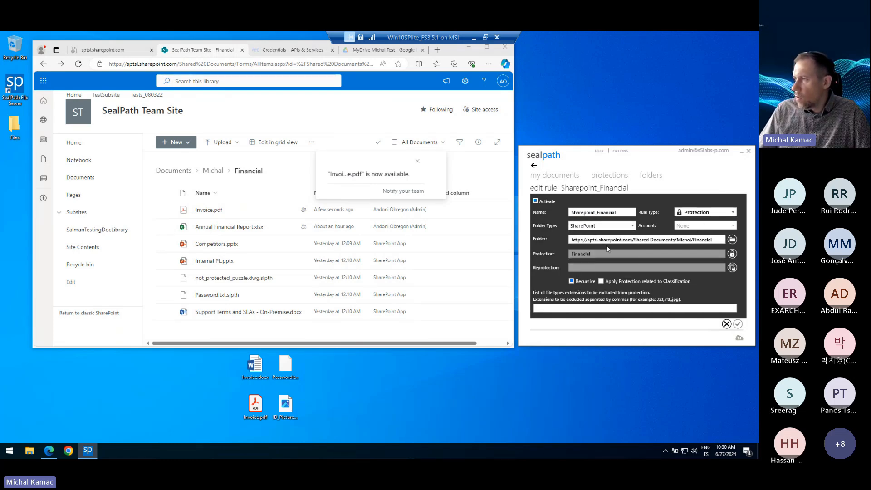
# - Browse the sites under sptsl.sharepoint.com in the rule's folder selection, and close it without choosing a folder
pyautogui.click(733, 240)
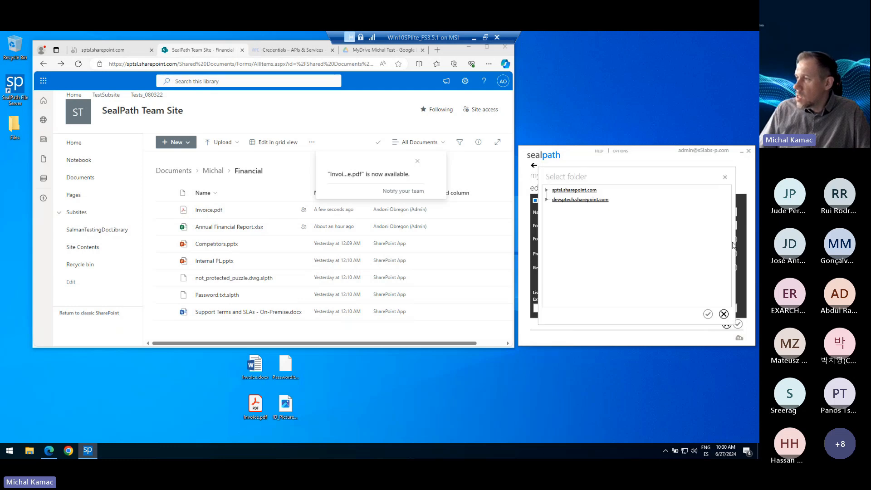
pyautogui.click(547, 190)
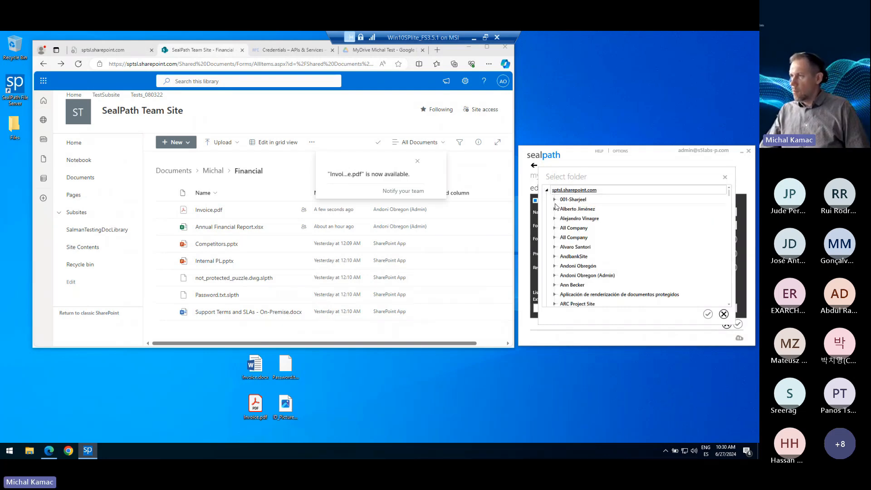
pyautogui.click(554, 238)
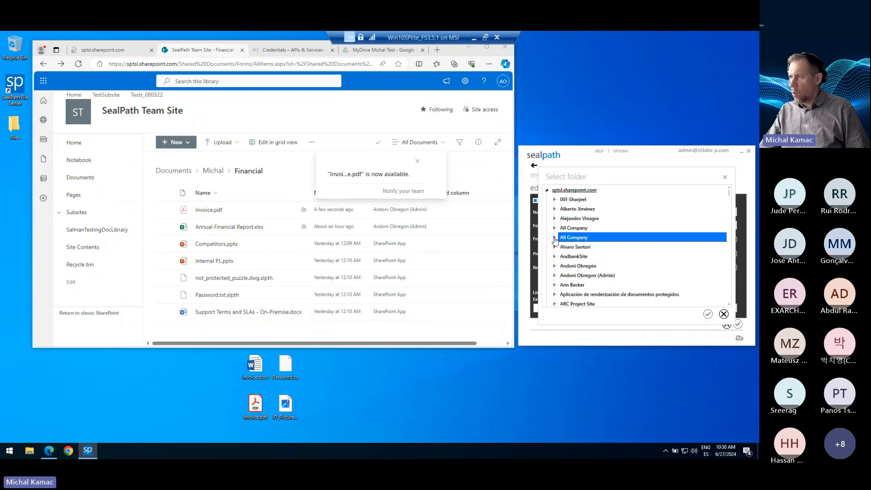
pyautogui.click(725, 178)
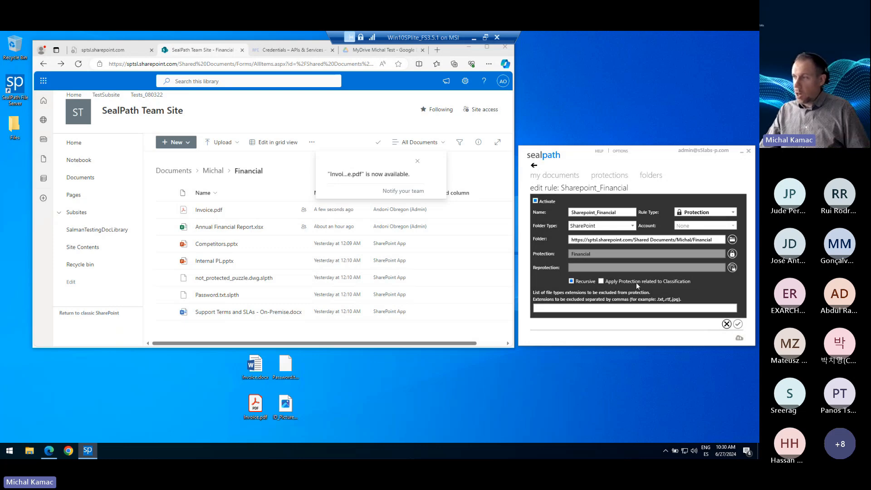
# - Refresh the Financial document library and leave the Sharepoint_Financial rule without saving changes
pyautogui.click(79, 63)
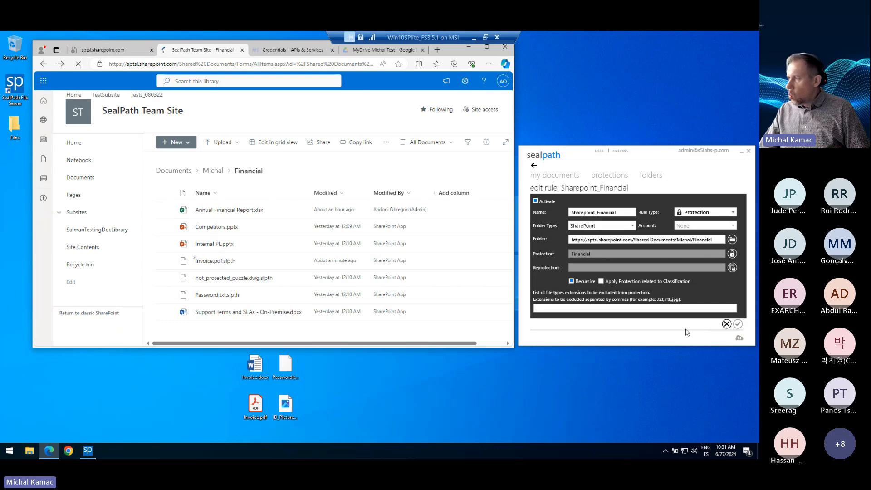
pyautogui.click(728, 324)
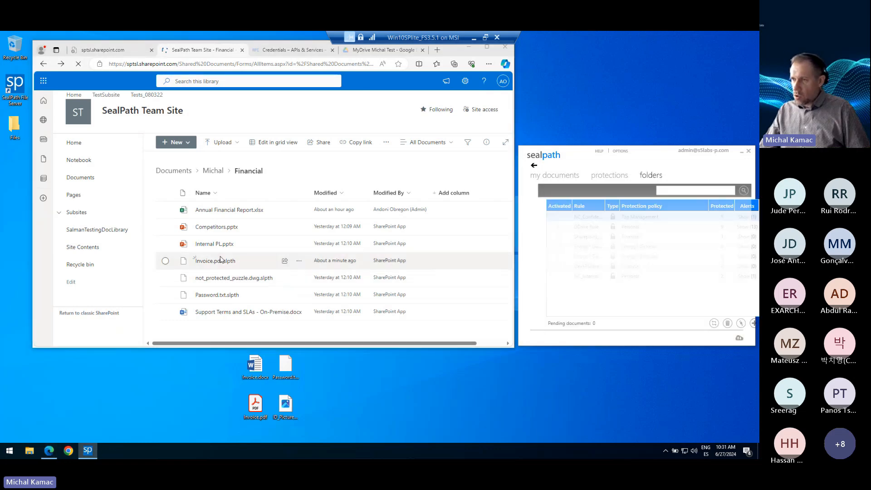
pyautogui.moveTo(211, 264)
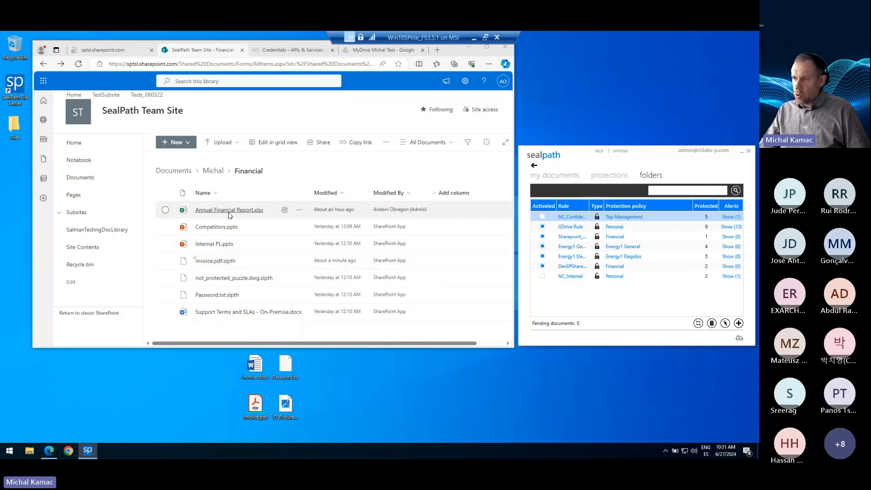
# - Open Annual Financial Report.xlsx online and fill in the SealPath login with the saved account's email and password
pyautogui.moveTo(230, 216)
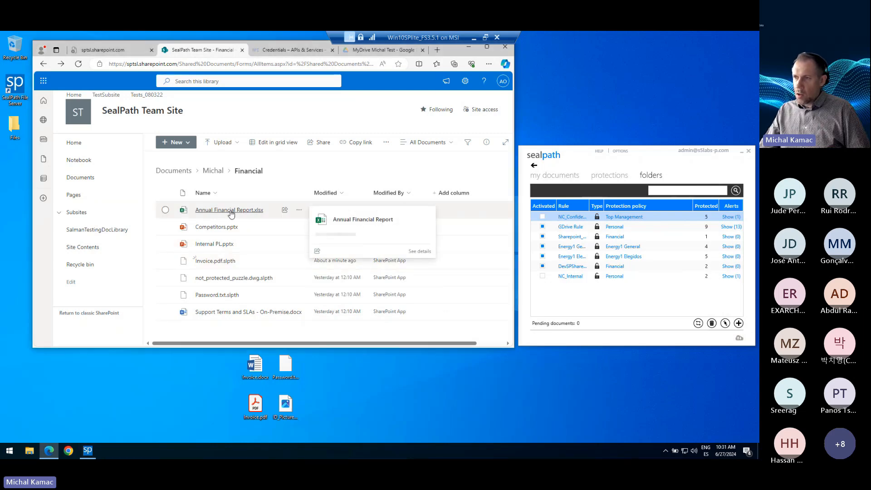
pyautogui.click(232, 214)
pyautogui.rightClick(232, 214)
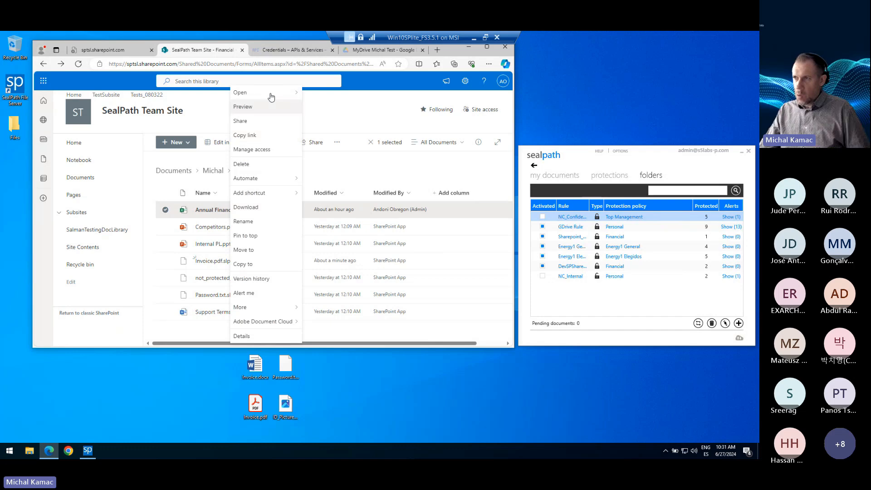
pyautogui.moveTo(272, 97)
pyautogui.click(322, 93)
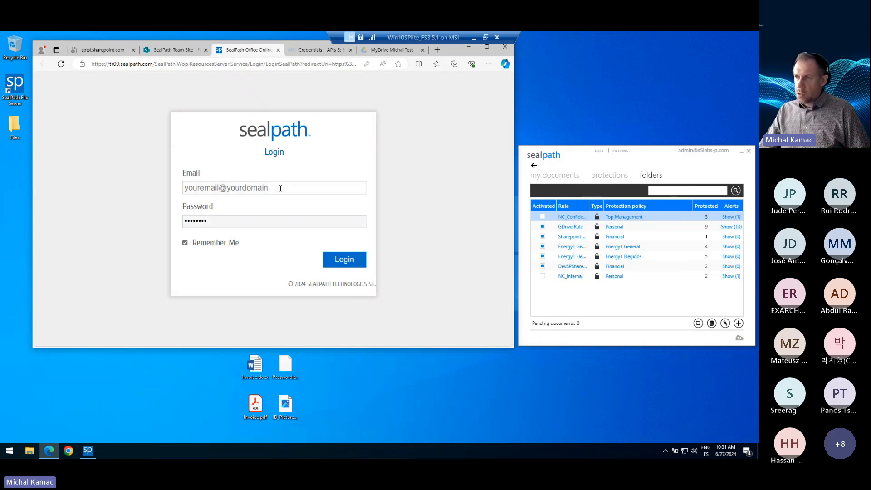
pyautogui.click(272, 191)
pyautogui.click(218, 216)
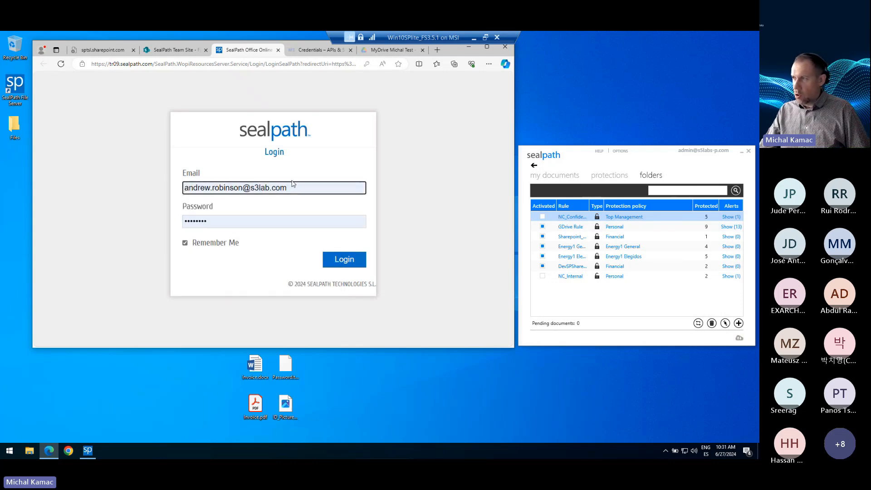
# - View the user permissions of the Financial protection policy
pyautogui.click(616, 240)
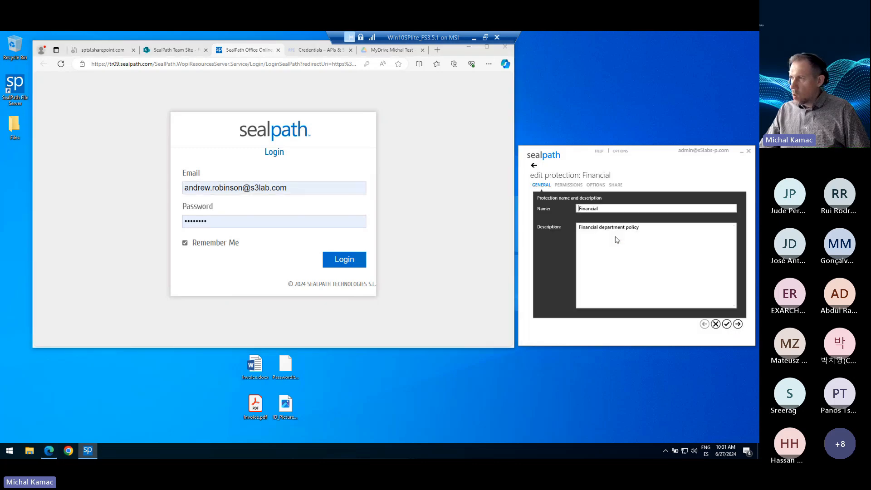
pyautogui.click(565, 187)
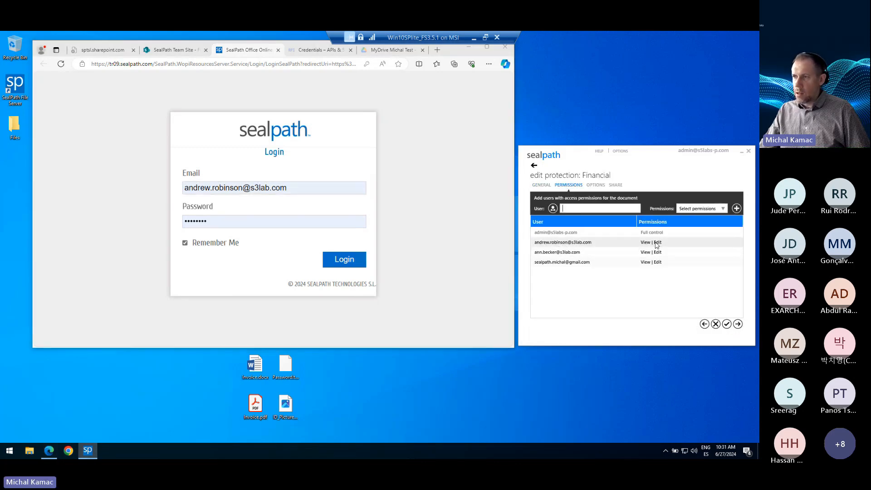
# - Try to log in to SealPath with the filled-in account, and retry from the previous login page
pyautogui.click(347, 263)
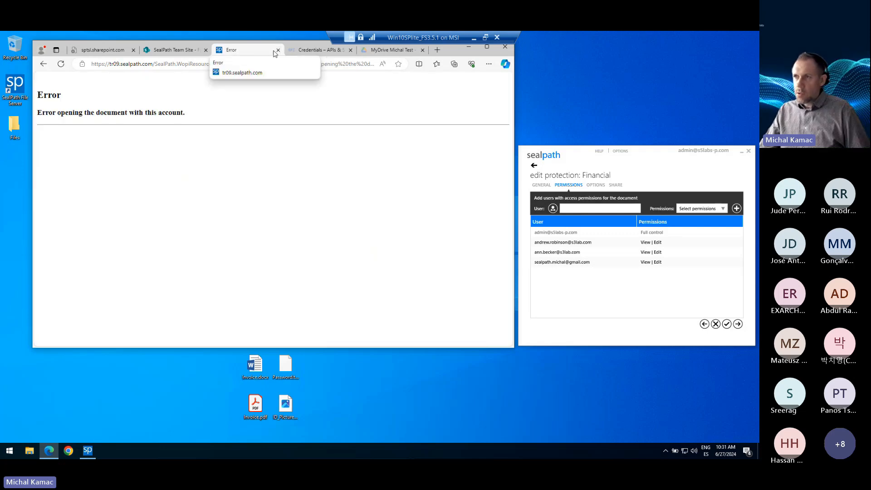
pyautogui.click(43, 64)
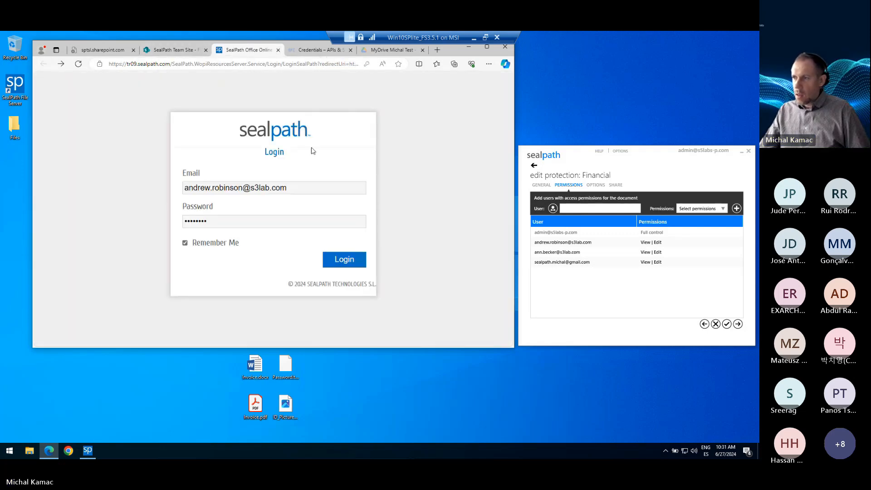
pyautogui.click(344, 259)
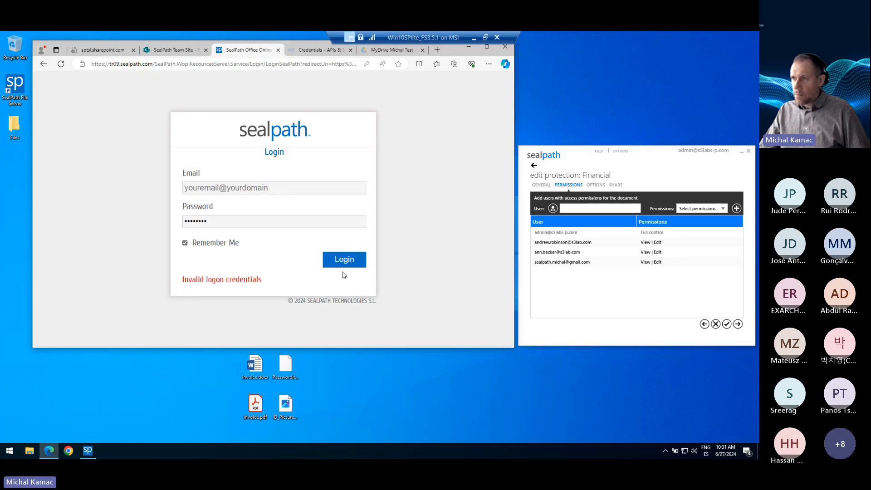
# - Log in to SealPath with the saved user account's email and password
pyautogui.click(268, 188)
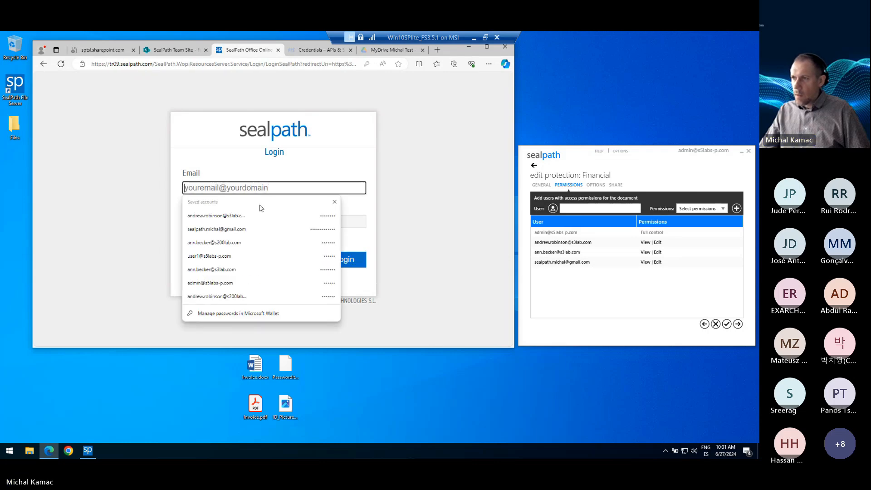
pyautogui.click(257, 217)
pyautogui.click(346, 260)
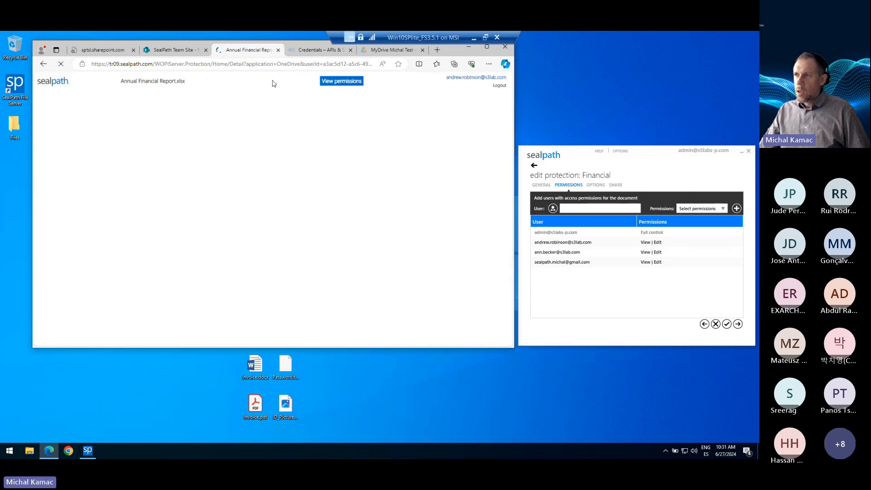
# - View the logged-in user's permissions on Annual Financial Report.xlsx and close the permissions list
pyautogui.click(330, 84)
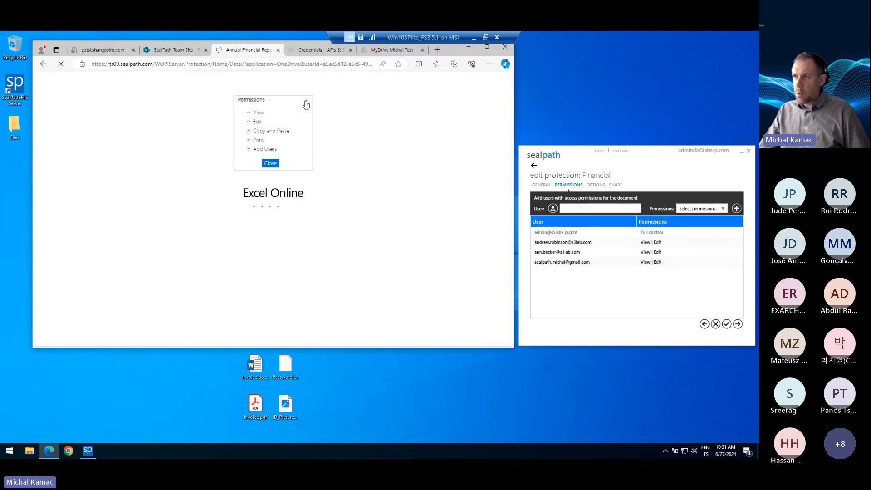
pyautogui.click(306, 104)
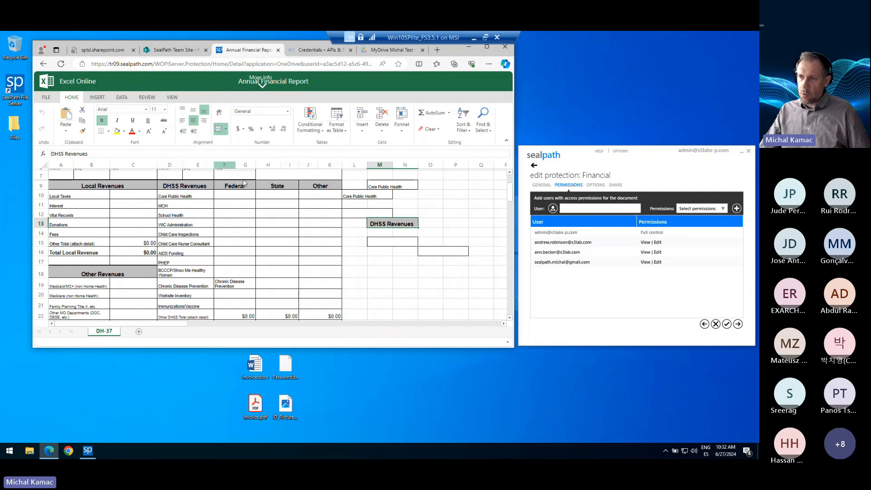
# - Log out of the online document session and return to the SharePoint Financial library and the SealPath home page
pyautogui.moveTo(474, 76)
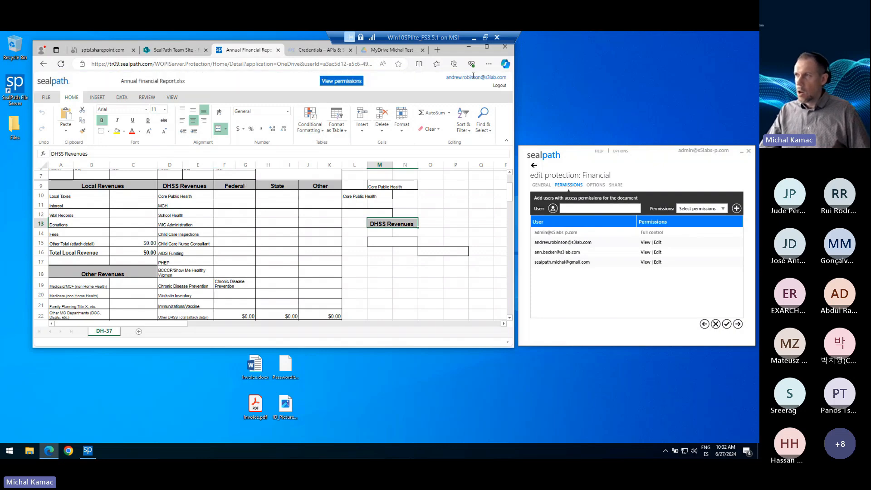
pyautogui.click(499, 86)
pyautogui.click(160, 51)
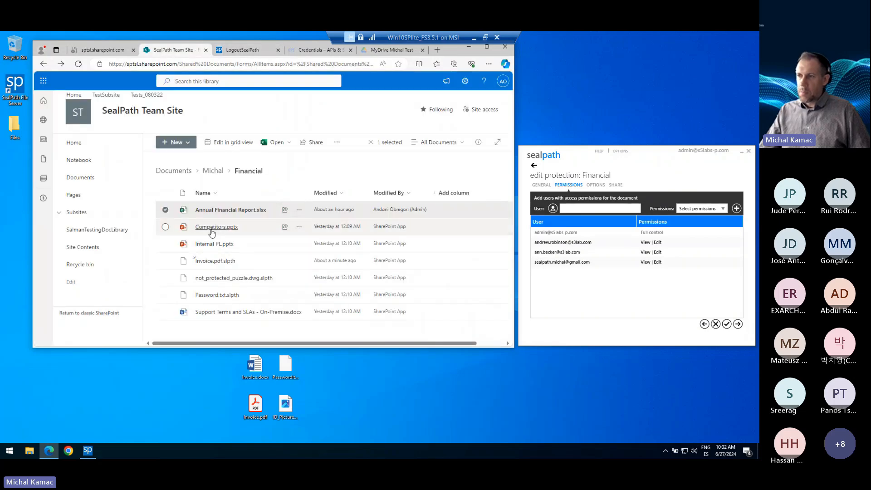
pyautogui.click(547, 159)
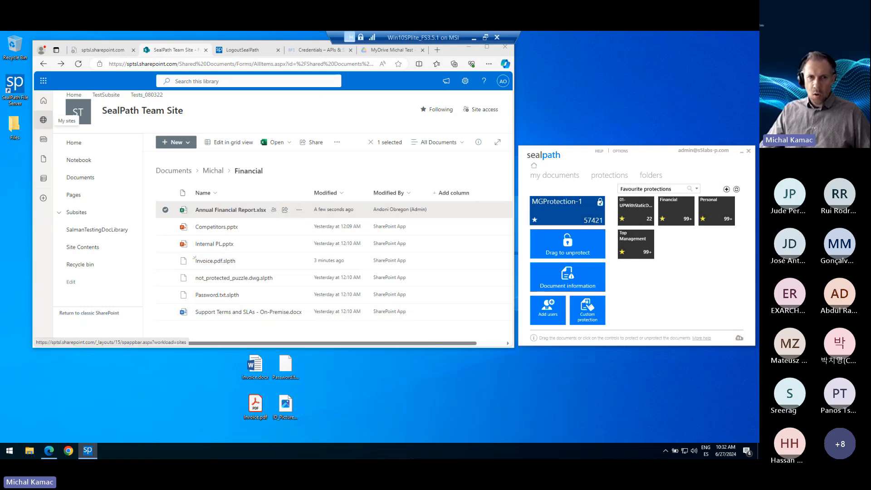
pyautogui.hotkey('alt', 'Tab')
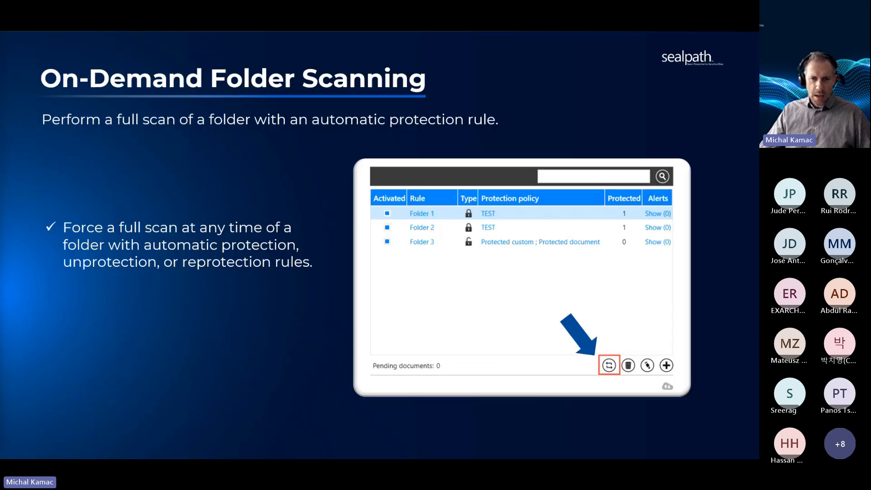
pyautogui.press('Right')
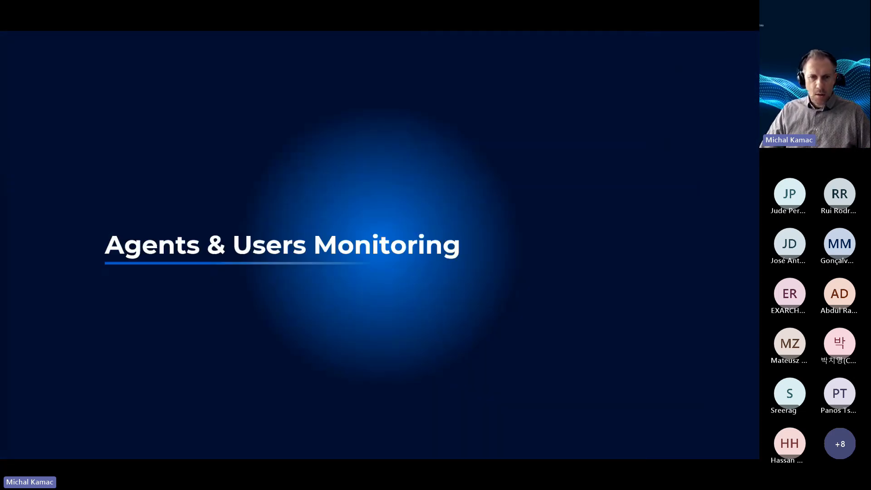